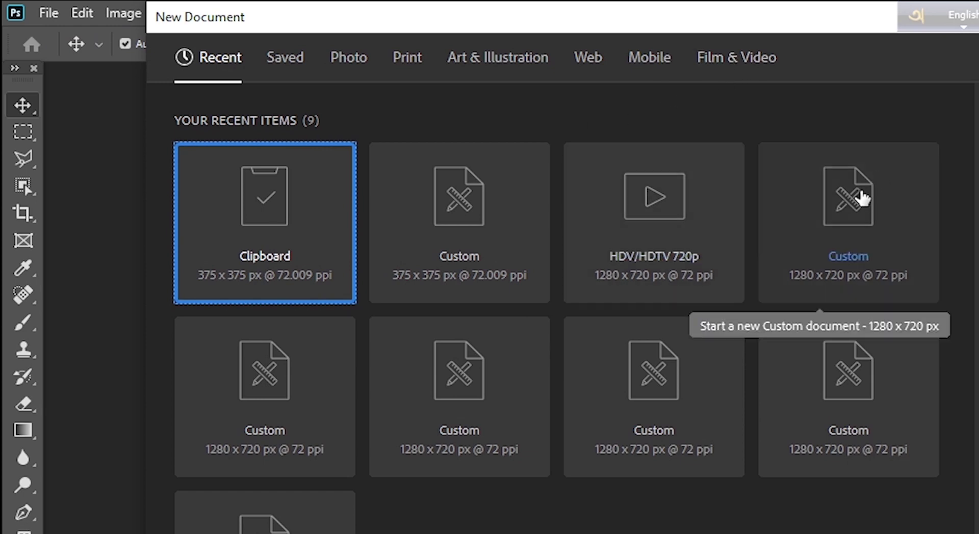
# Step: Create a new document named Main from the HDV/HDTV 720p film and video preset, 1280 x 720 px at 72 ppi
pyautogui.click(754, 66)
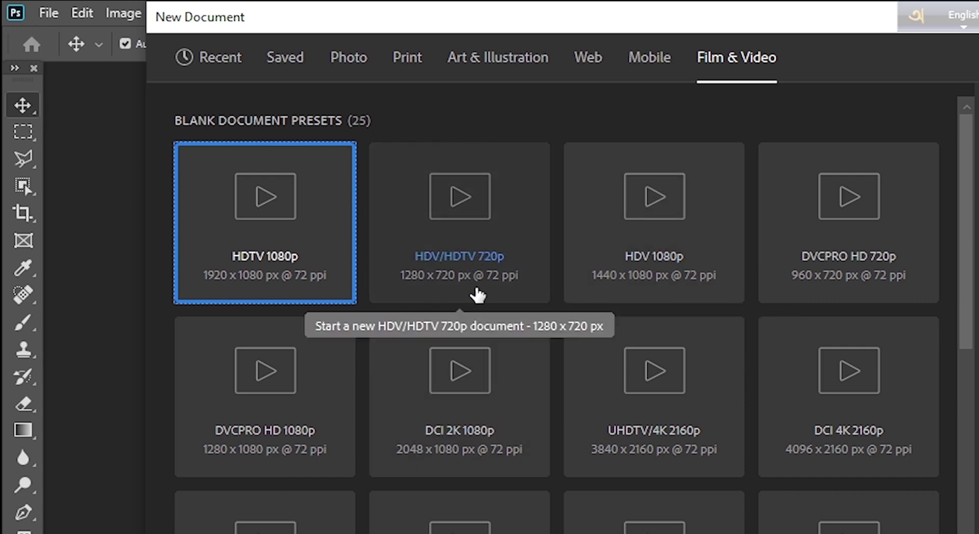
pyautogui.click(466, 251)
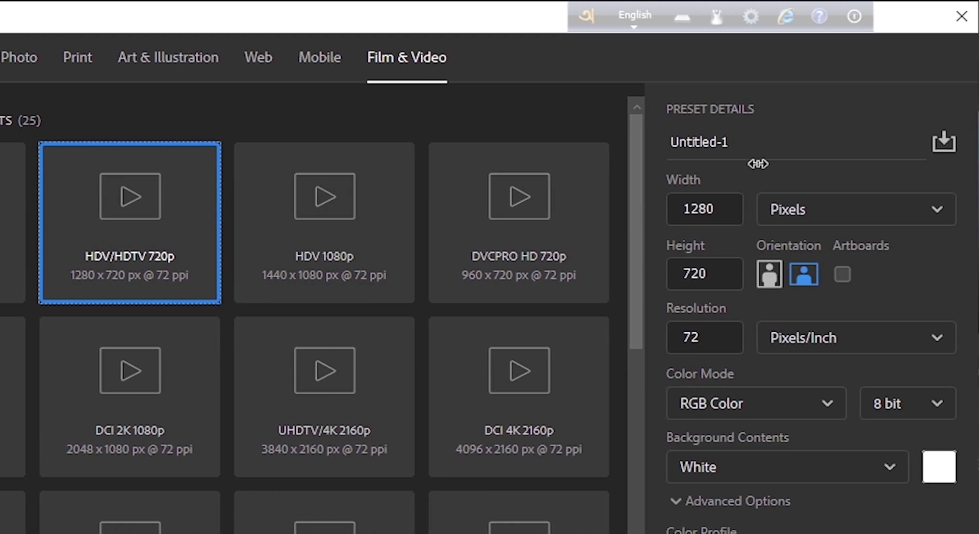
pyautogui.click(756, 145)
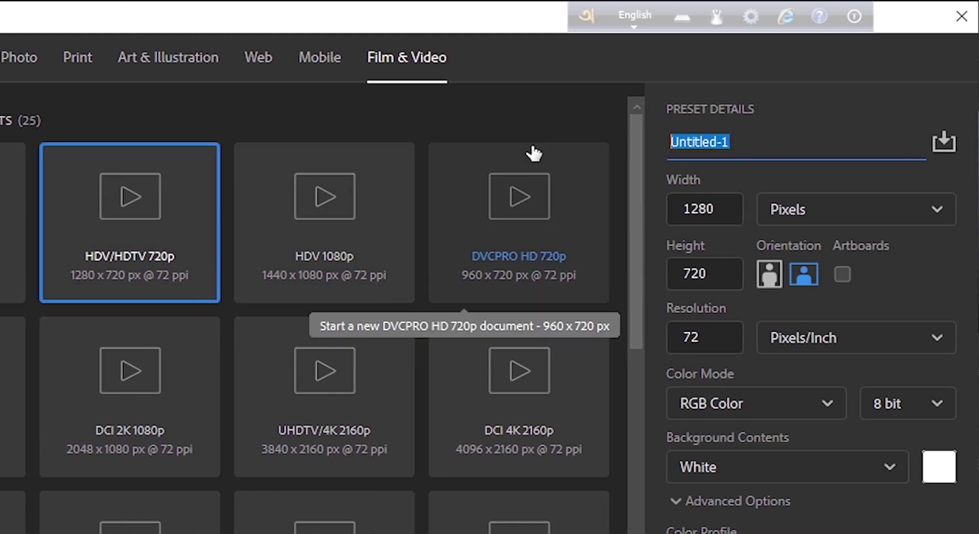
pyautogui.write('Main')
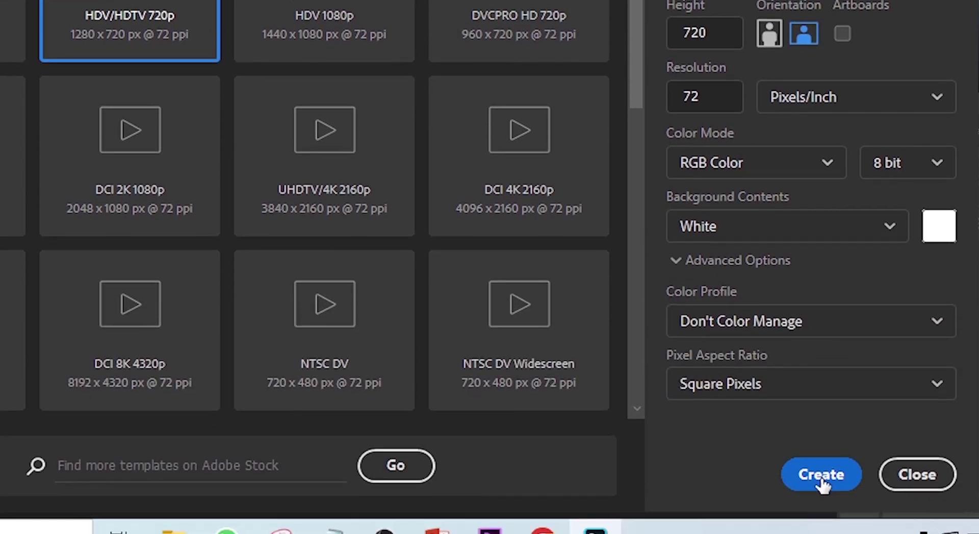
pyautogui.click(822, 488)
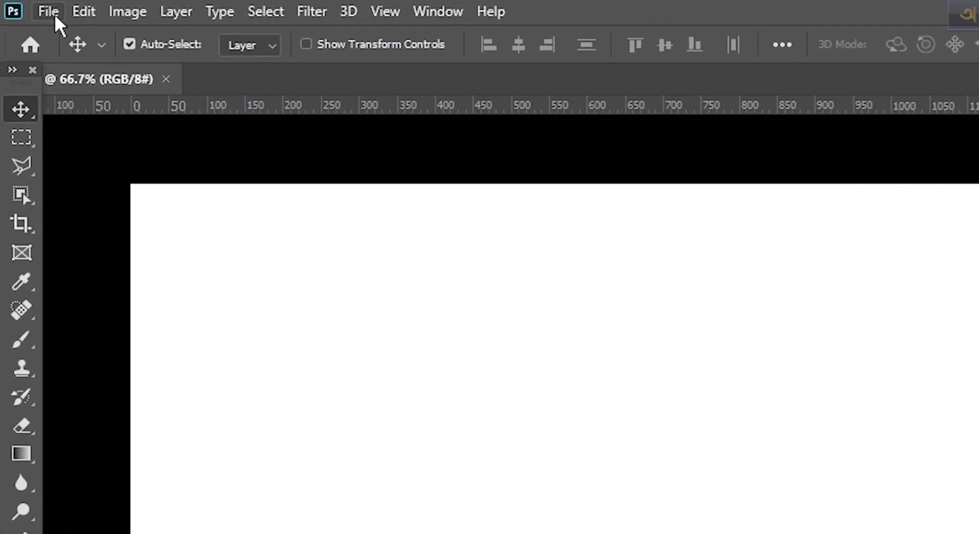
# Step: Open the bottle image d17cc351928719.5b4de8c2cf2ee from the Pictures folder as a separate document
pyautogui.click(54, 14)
pyautogui.click(75, 54)
pyautogui.click(663, 224)
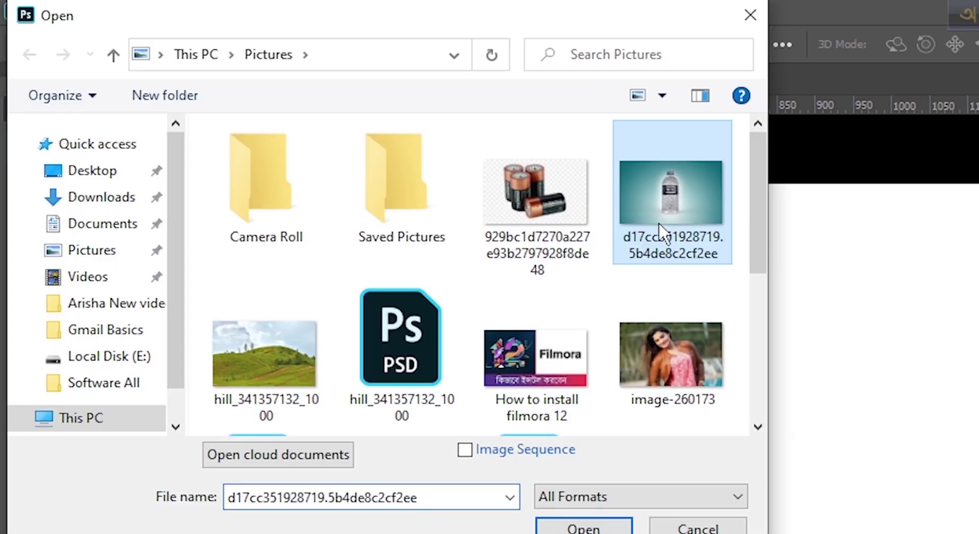
pyautogui.click(583, 527)
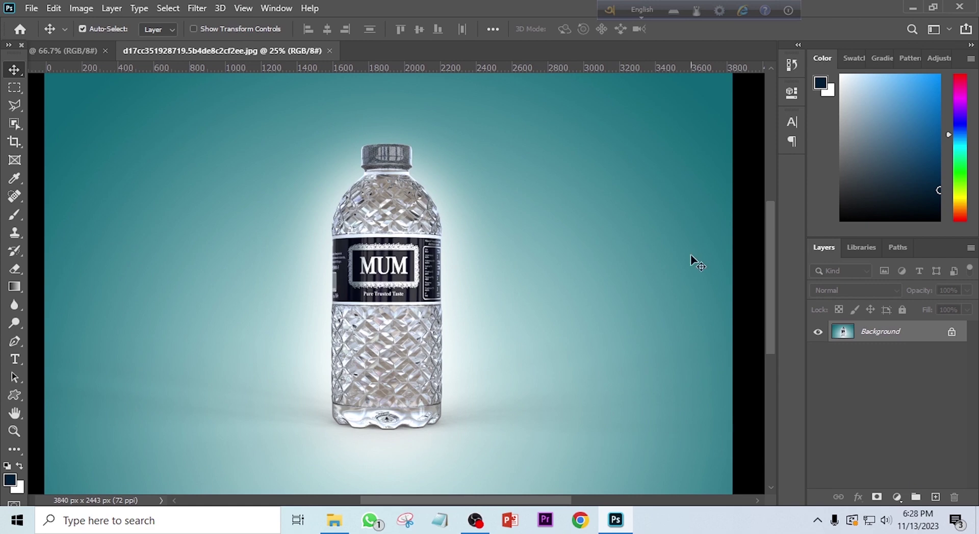
pyautogui.moveTo(768, 307)
pyautogui.mouseDown()
pyautogui.moveTo(779, 221)
pyautogui.moveTo(772, 383)
pyautogui.moveTo(772, 304)
pyautogui.mouseUp()
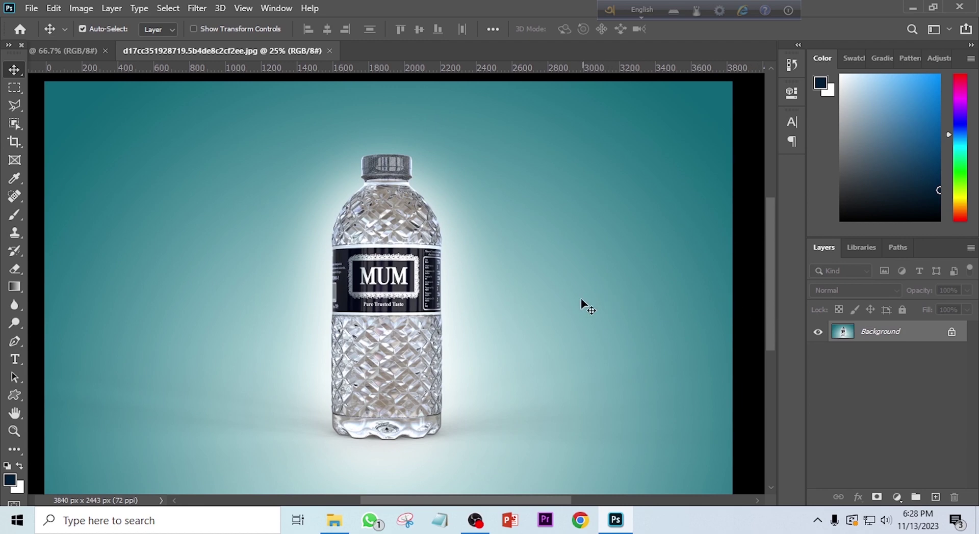
pyautogui.hotkey('ctrl', '-')
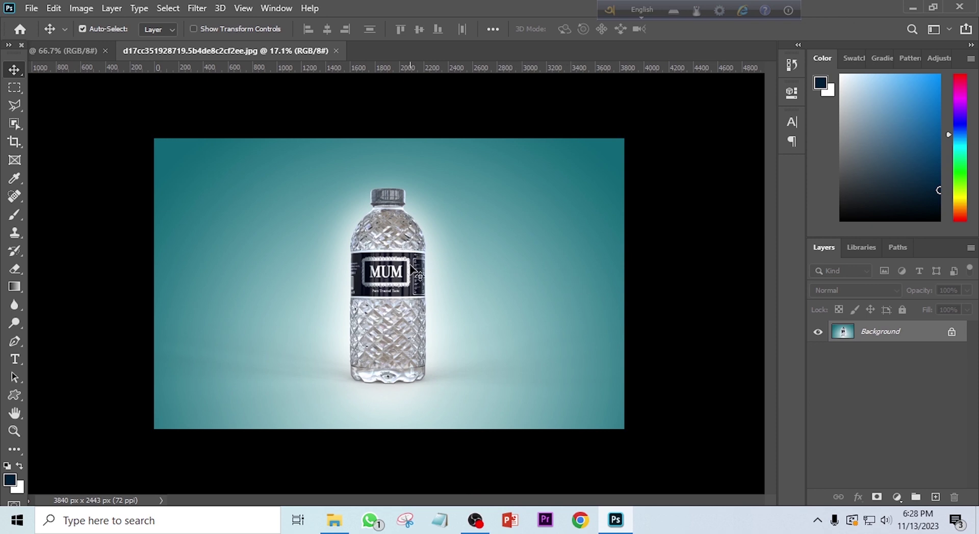
# Step: Enable Show Transform Controls for the Move tool and unlock the bottle image's Background layer
pyautogui.click(63, 50)
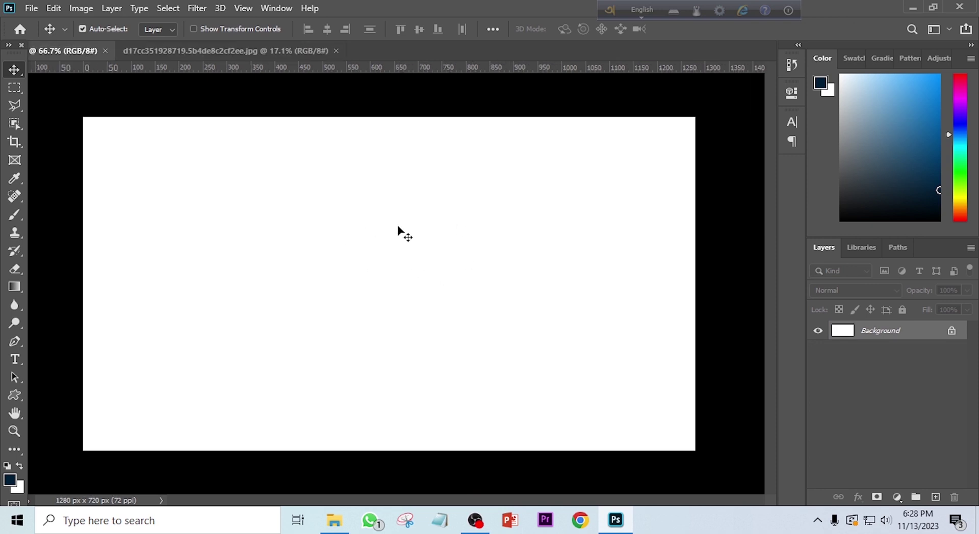
pyautogui.click(257, 50)
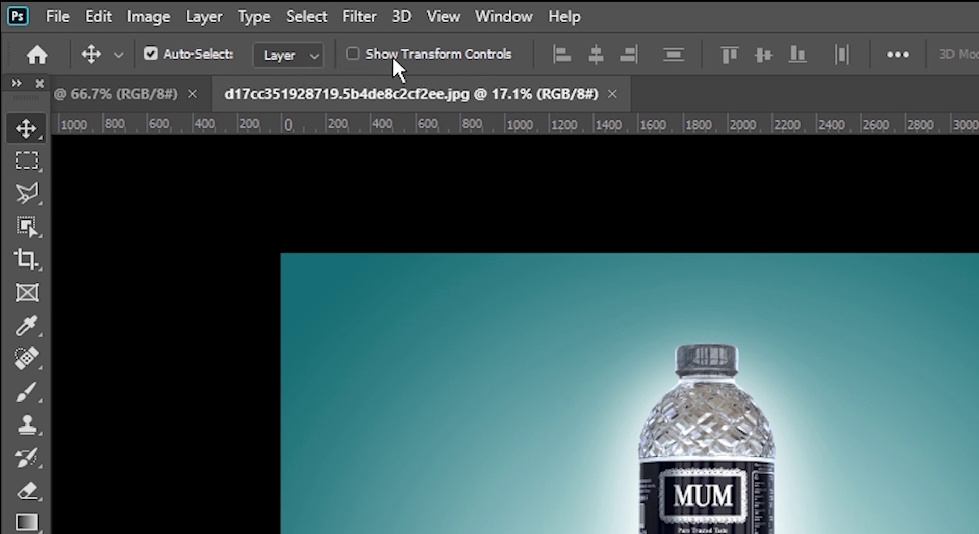
pyautogui.click(352, 54)
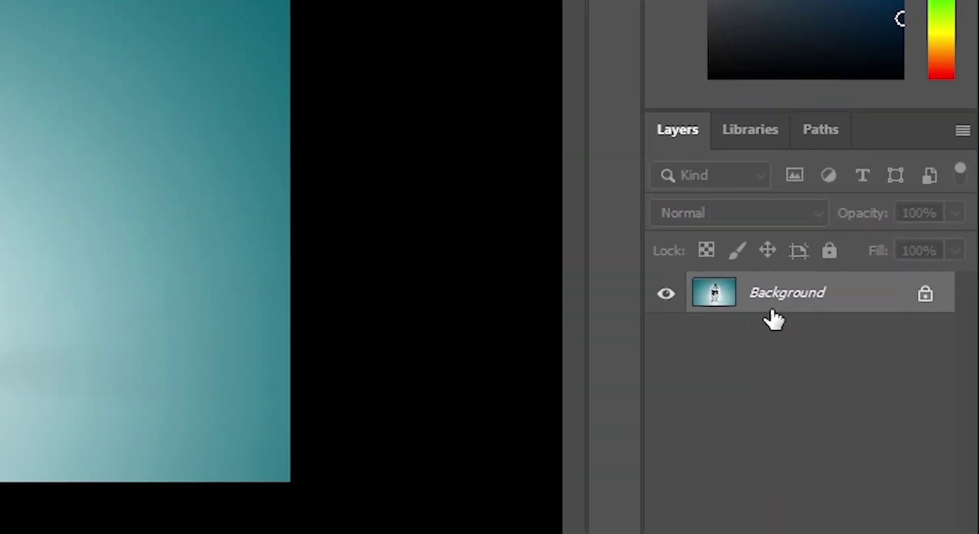
pyautogui.click(931, 300)
# Step: Copy the bottle layer into the blank 1280 x 720 px document and move it down until the bottle cap shows
pyautogui.hotkey('ctrl', 't')
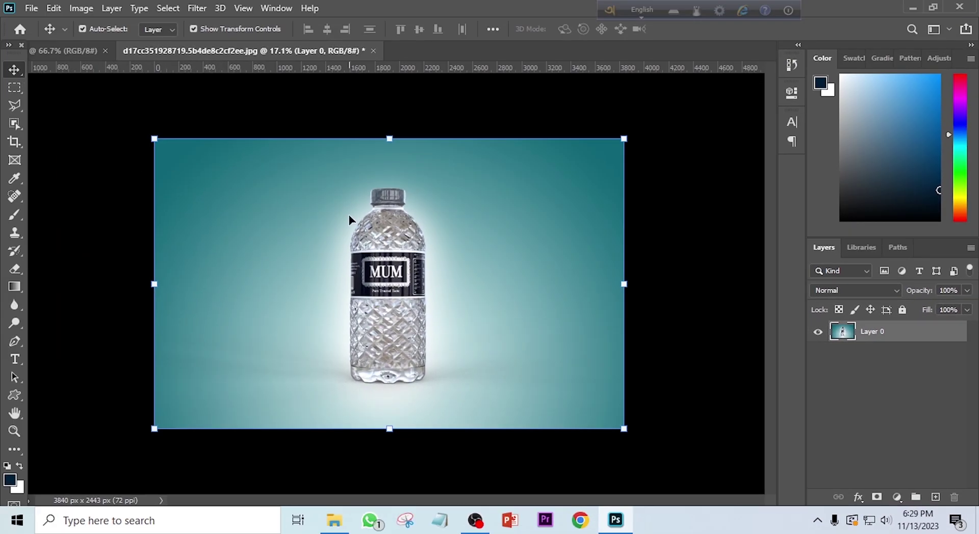
pyautogui.moveTo(361, 212); pyautogui.dragTo(399, 311)
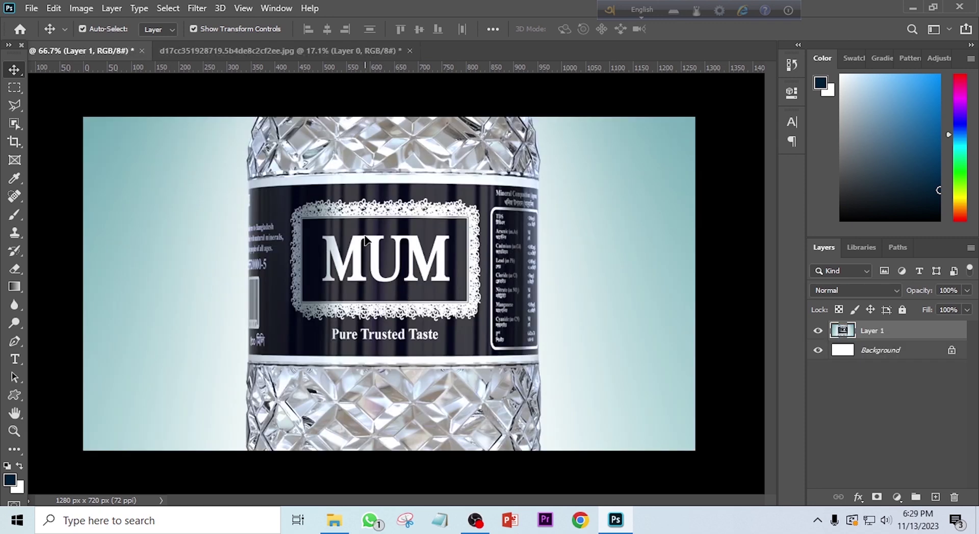
pyautogui.moveTo(358, 204); pyautogui.dragTo(372, 339)
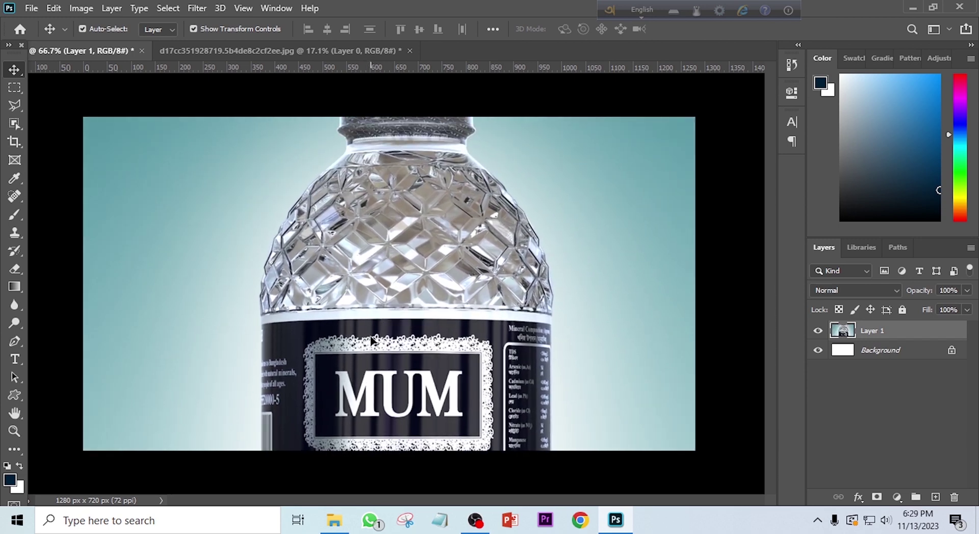
pyautogui.hotkey('ctrl', 't')
pyautogui.moveTo(415, 209); pyautogui.dragTo(418, 288)
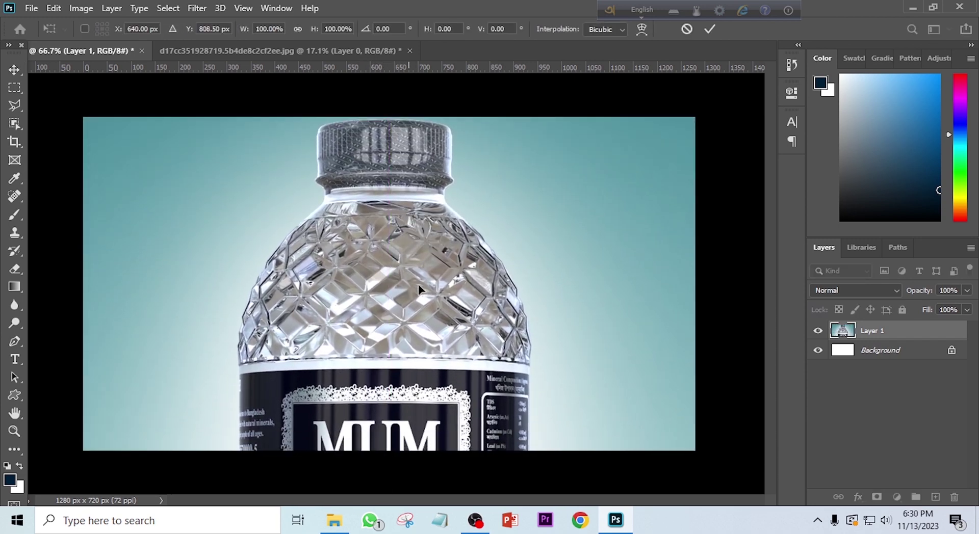
# Step: Hide and reshow Layer 1 to compare it with the blank canvas, and shift the bottle image slightly
pyautogui.click(818, 331)
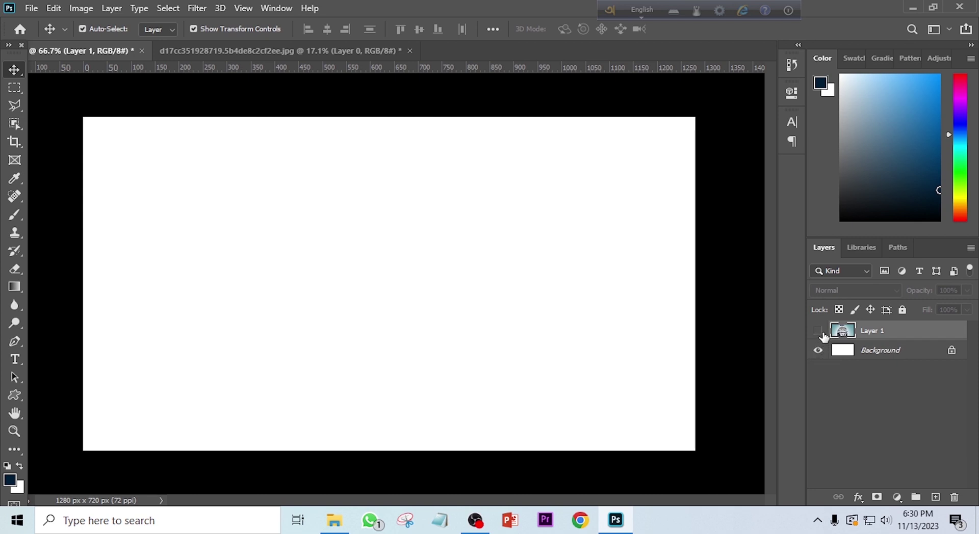
pyautogui.click(818, 330)
pyautogui.moveTo(414, 203); pyautogui.dragTo(366, 234)
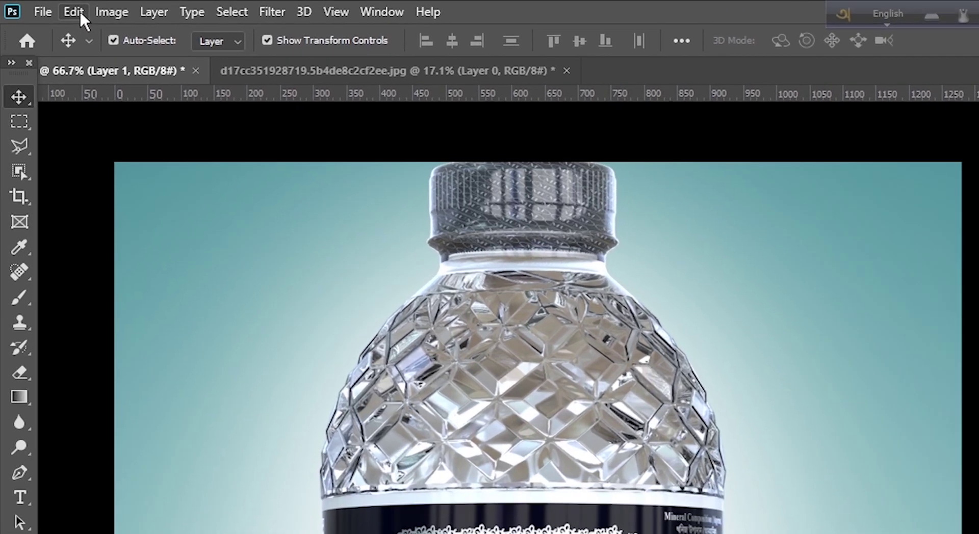
# Step: Start Free Transform on Layer 1 and move the image until its upper-left corner lies inside the canvas
pyautogui.click(54, 8)
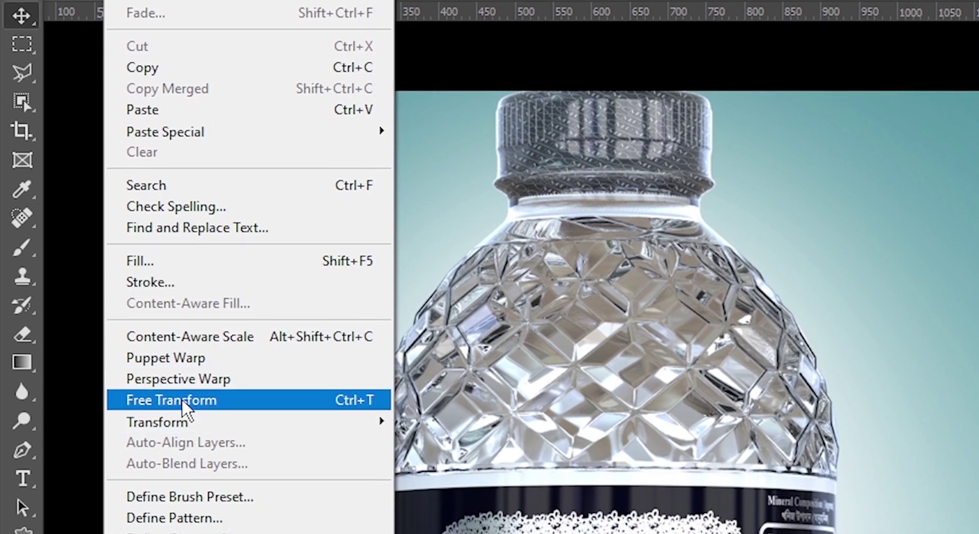
pyautogui.click(234, 399)
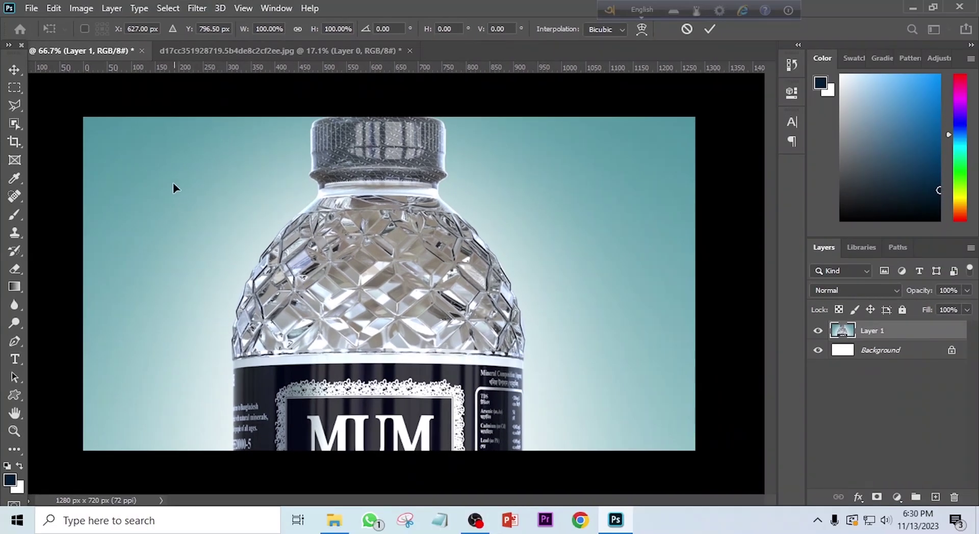
pyautogui.moveTo(194, 179); pyautogui.dragTo(380, 361)
pyautogui.moveTo(334, 332); pyautogui.dragTo(372, 358)
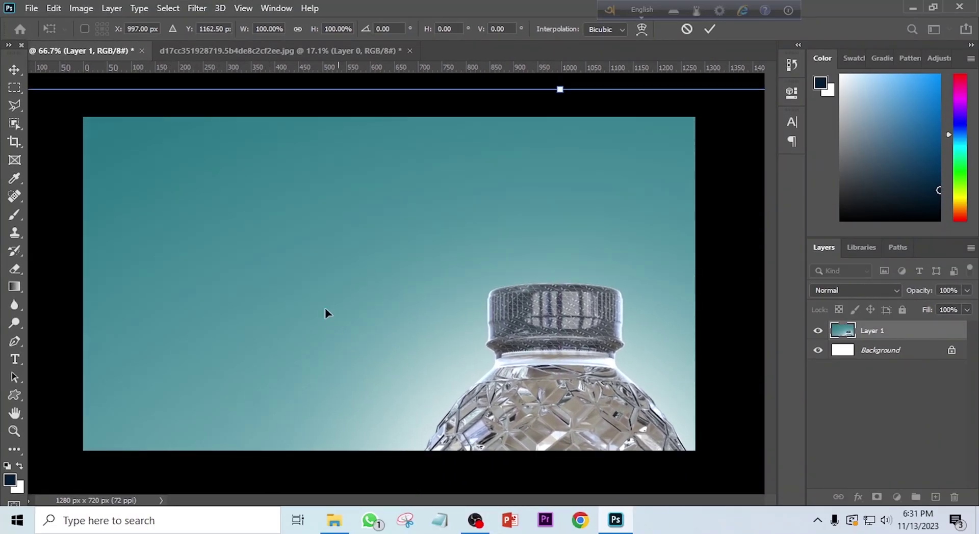
pyautogui.moveTo(228, 190); pyautogui.dragTo(349, 182)
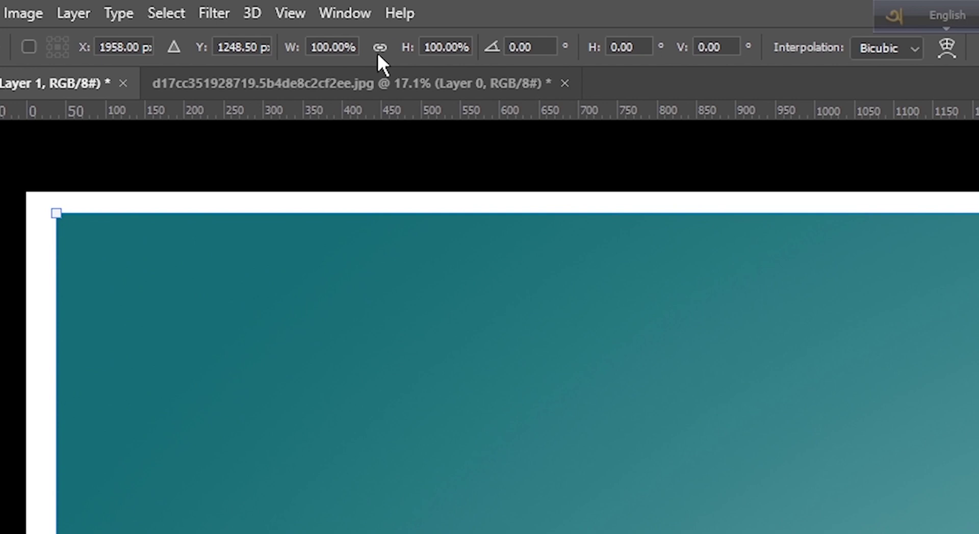
# Step: Link the transform's width and height and scale Layer 1 down proportionally to about 44%
pyautogui.click(381, 49)
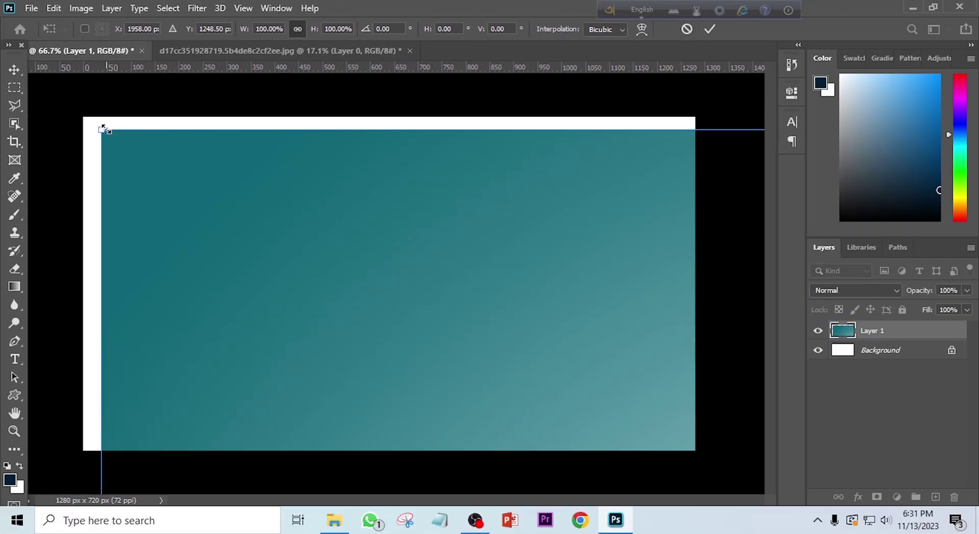
pyautogui.moveTo(86, 165); pyautogui.dragTo(389, 385)
pyautogui.moveTo(341, 301); pyautogui.dragTo(105, 153)
pyautogui.moveTo(48, 92); pyautogui.dragTo(116, 138)
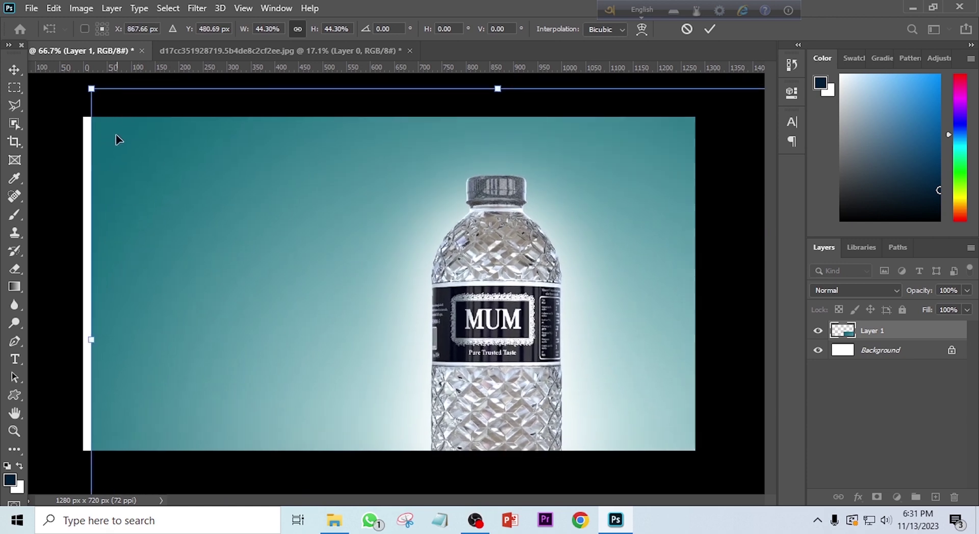
# Step: Reduce Layer 1 proportionally to about 24% and place the whole image within the canvas
pyautogui.moveTo(91, 87); pyautogui.dragTo(306, 316)
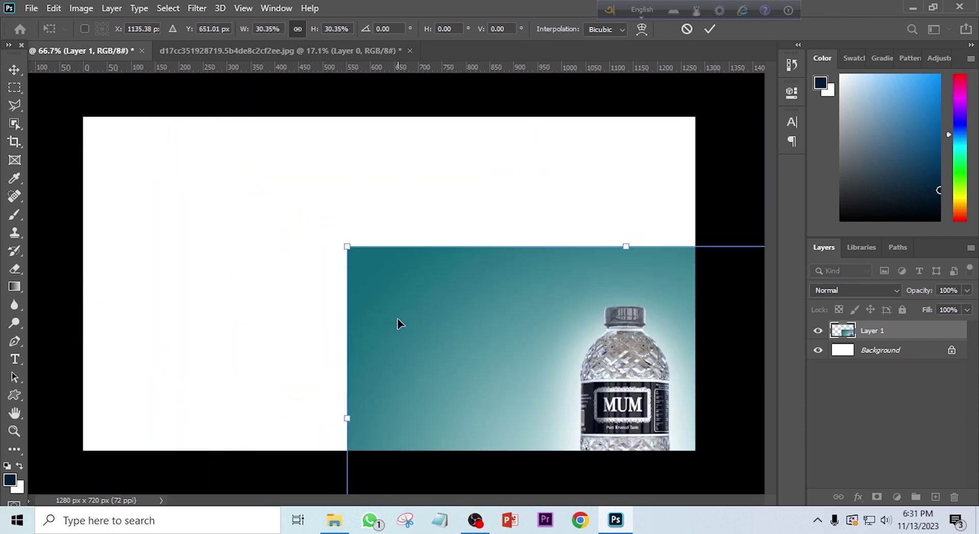
pyautogui.moveTo(397, 323); pyautogui.dragTo(185, 199)
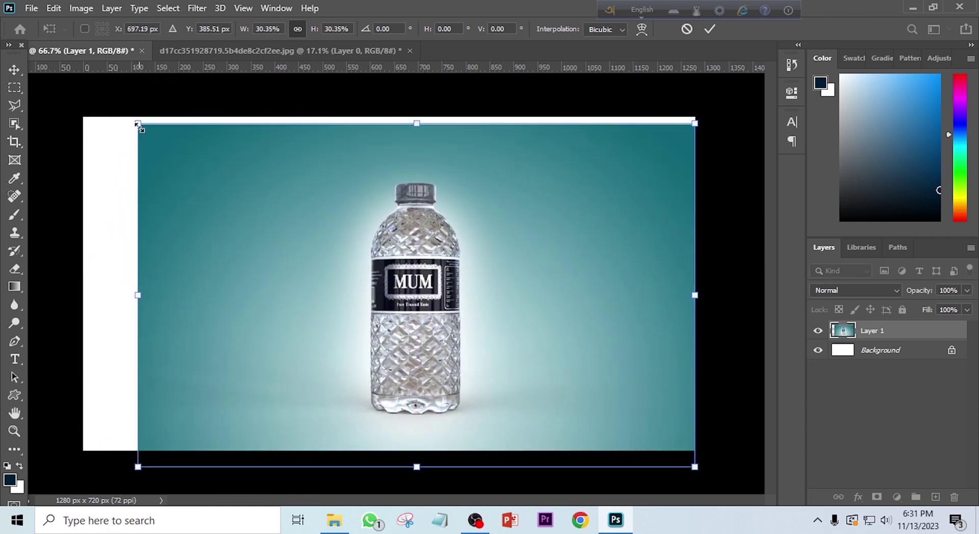
pyautogui.moveTo(135, 125); pyautogui.dragTo(161, 147)
pyautogui.moveTo(263, 250); pyautogui.dragTo(200, 221)
pyautogui.moveTo(109, 114); pyautogui.dragTo(151, 211)
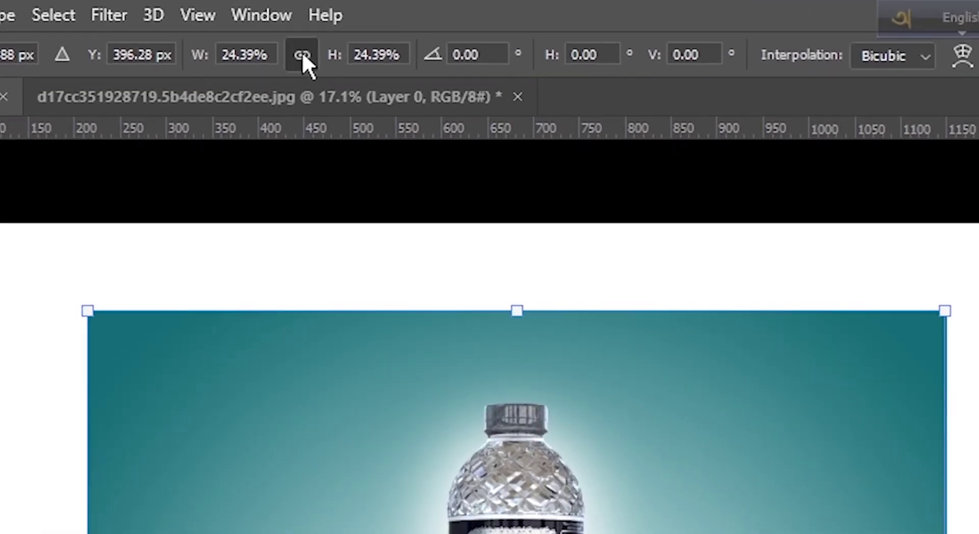
# Step: Try resizing Layer 1 with the width and height unlinked, and undo the distorted scaling
pyautogui.click(303, 53)
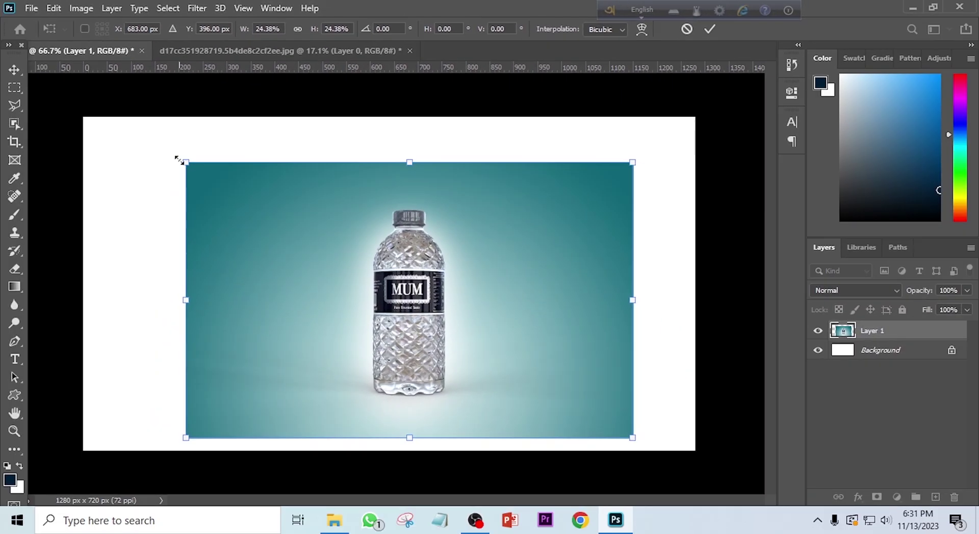
pyautogui.moveTo(184, 161); pyautogui.dragTo(436, 181)
pyautogui.moveTo(352, 186); pyautogui.dragTo(168, 144)
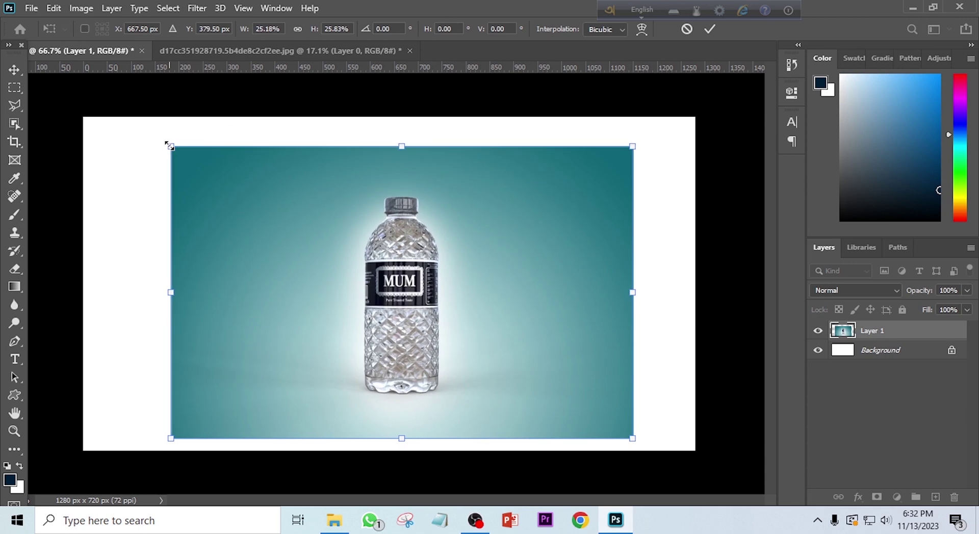
pyautogui.hotkey('ctrl', 'z')
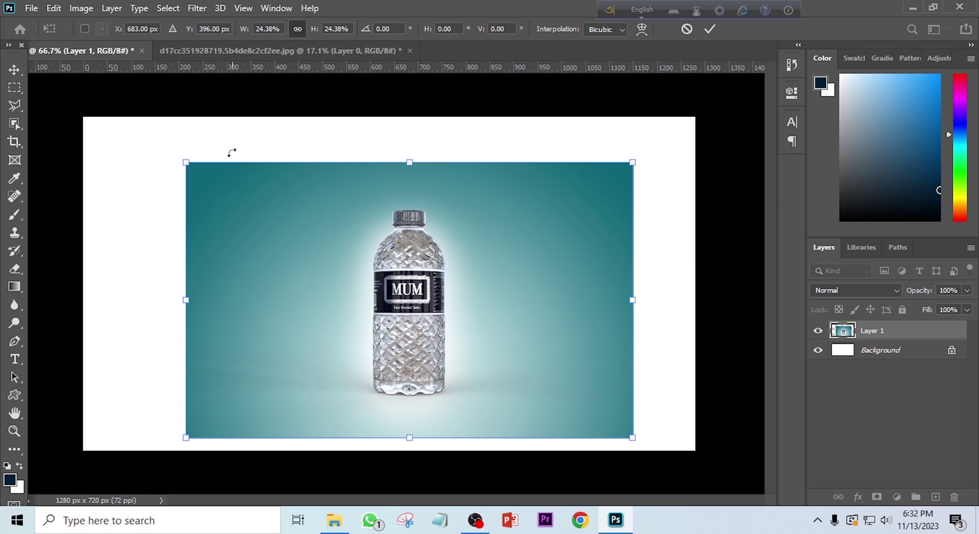
# Step: Enlarge Layer 1 proportionally to about 34% so it covers the whole canvas, and apply the transform
pyautogui.moveTo(187, 161); pyautogui.dragTo(66, 111)
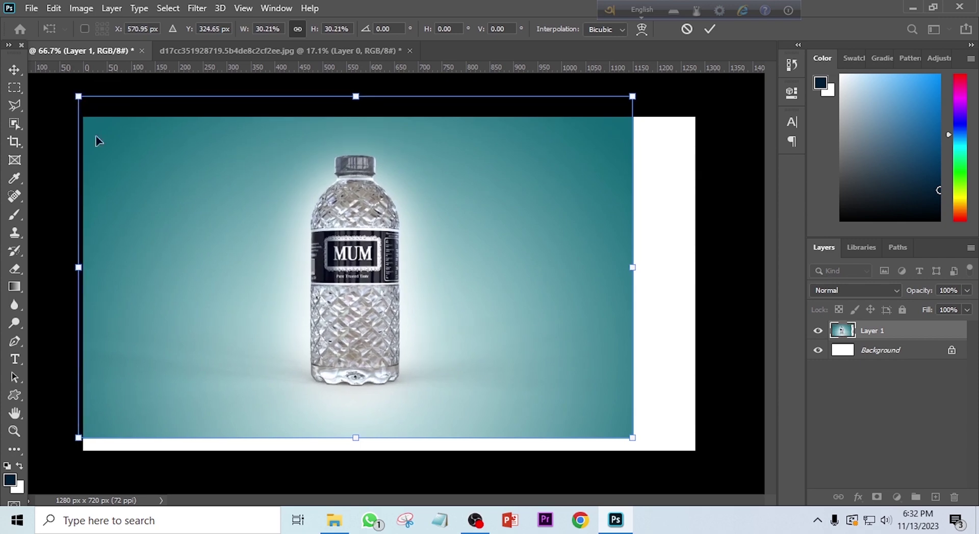
pyautogui.moveTo(631, 437); pyautogui.dragTo(710, 470)
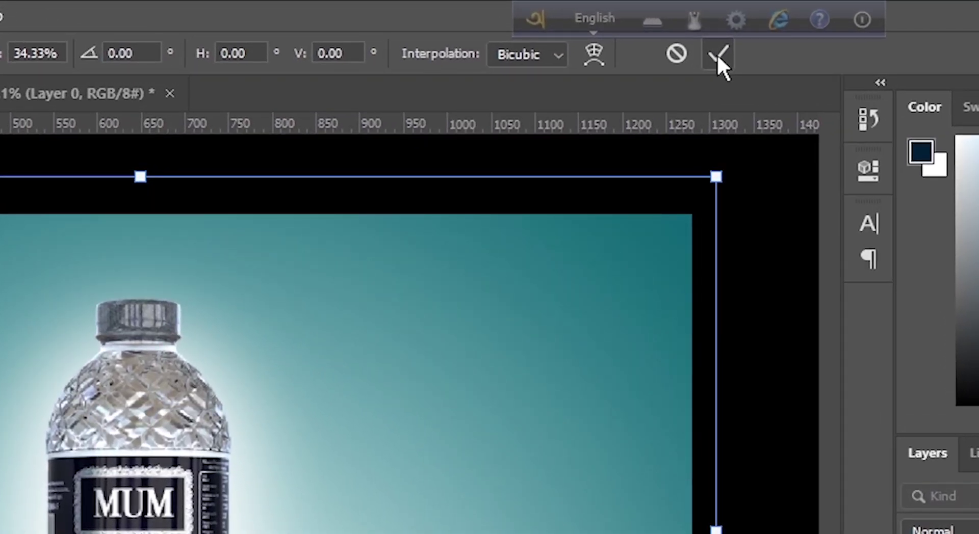
pyautogui.click(716, 54)
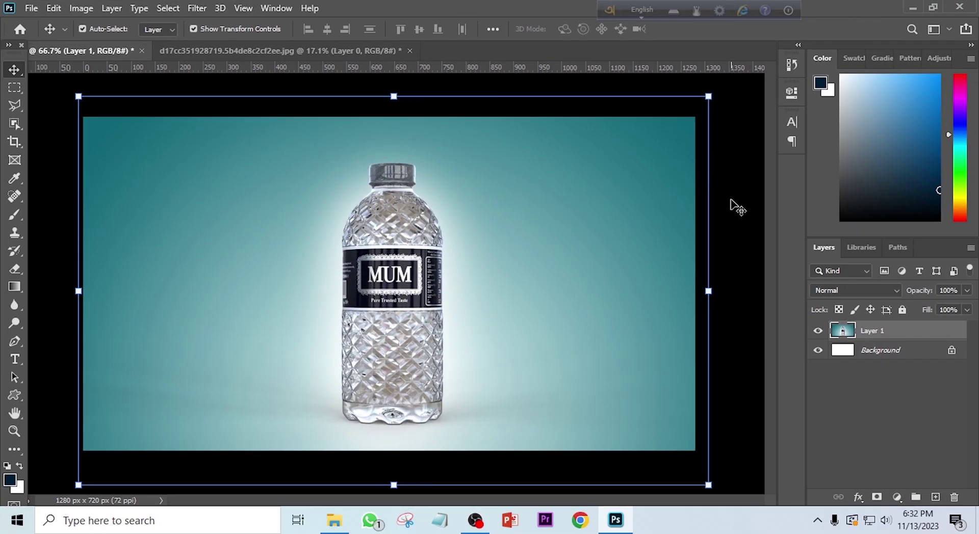
# Step: Turn off Show Transform Controls and move Layer 1 slightly to centre the bottle horizontally on the canvas
pyautogui.click(195, 29)
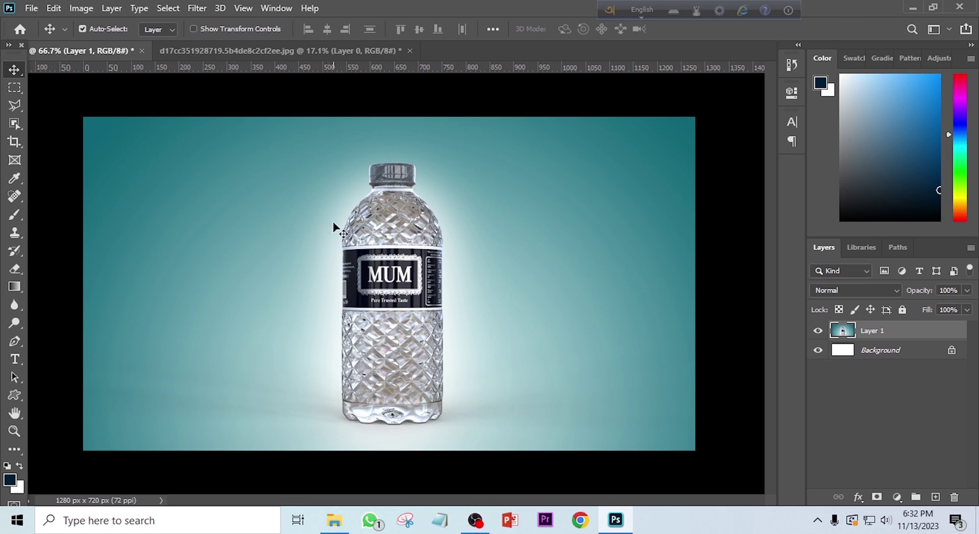
pyautogui.moveTo(332, 224); pyautogui.dragTo(383, 240)
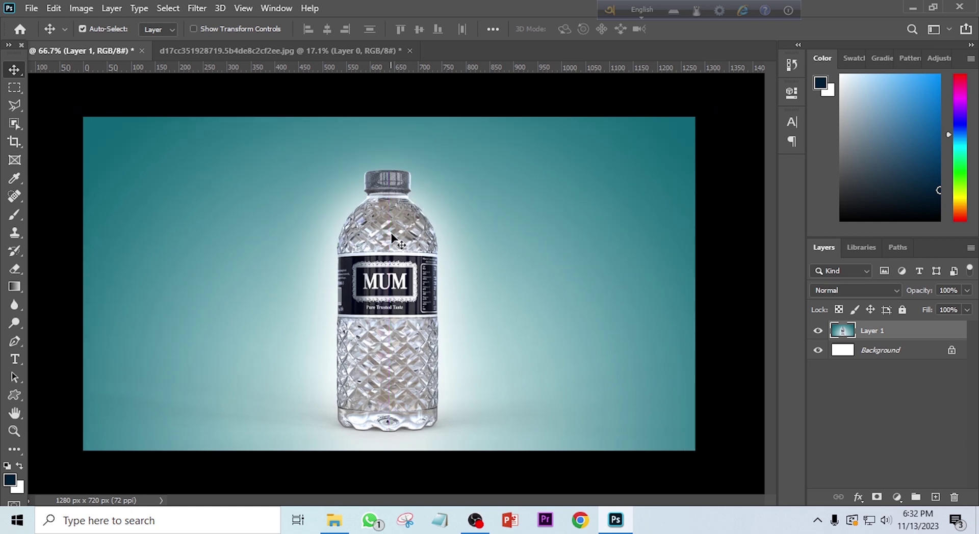
# Step: Nudge Layer 1 slightly upward, then isolate the bottle with the Object Selection tool and move it to the canvas's left side
pyautogui.moveTo(387, 317); pyautogui.dragTo(384, 311)
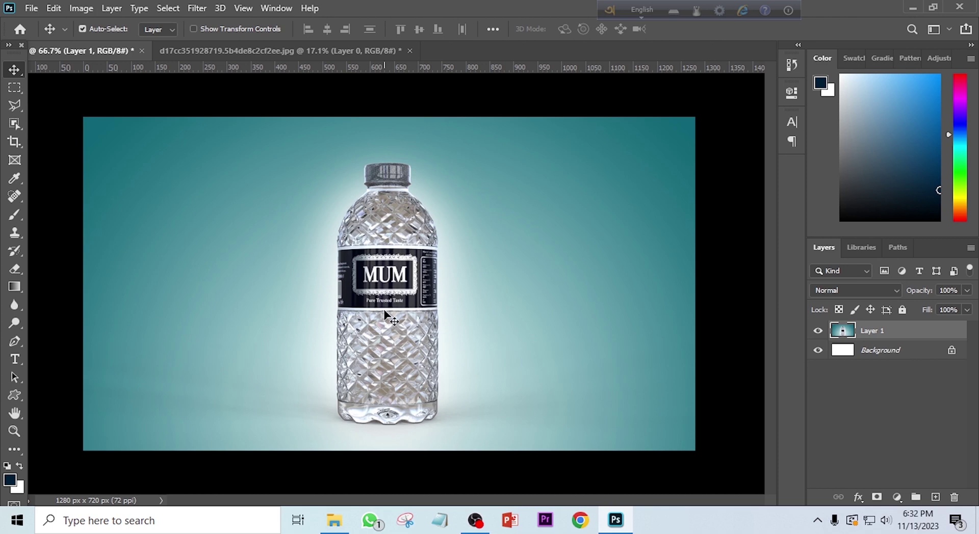
pyautogui.click(16, 123)
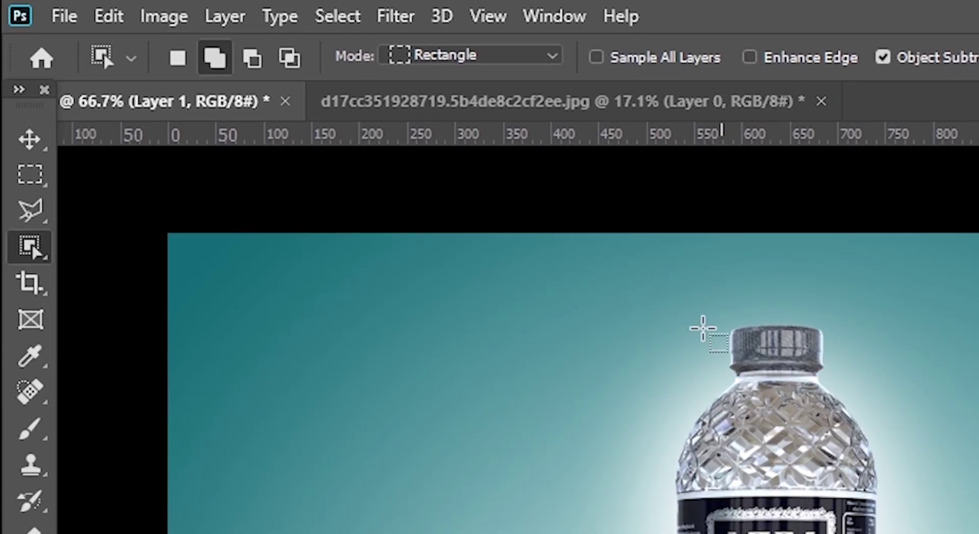
pyautogui.moveTo(584, 282); pyautogui.dragTo(925, 533)
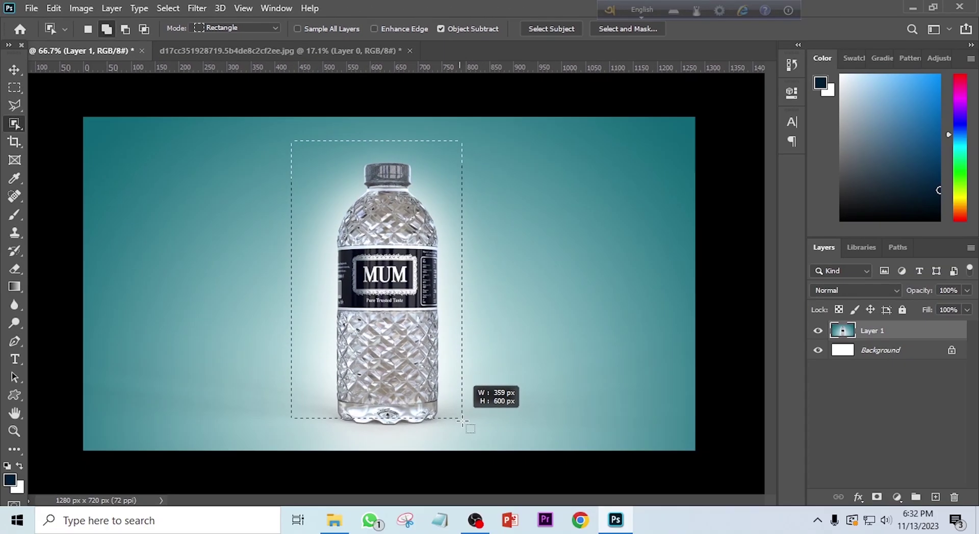
pyautogui.moveTo(463, 420); pyautogui.dragTo(466, 433)
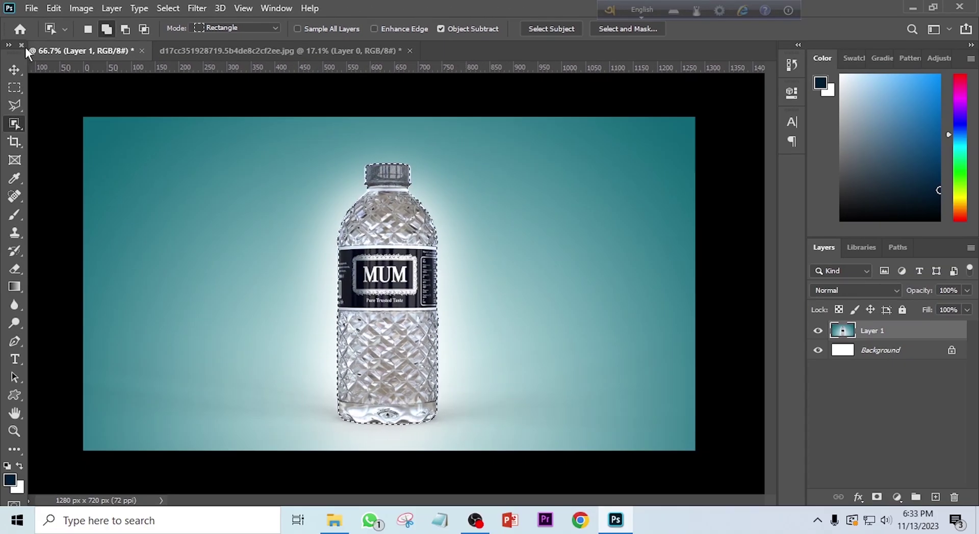
pyautogui.click(13, 70)
pyautogui.moveTo(385, 273); pyautogui.dragTo(236, 276)
# Step: Open the battery picture 929bc1d7270a227e93b2797928f8de48 from the Pictures folder as a new document
pyautogui.click(31, 8)
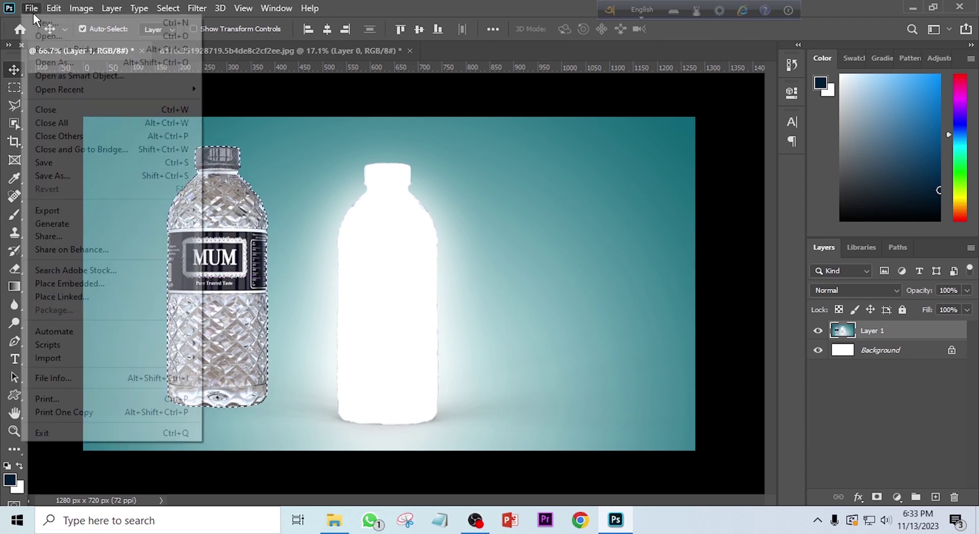
pyautogui.click(66, 36)
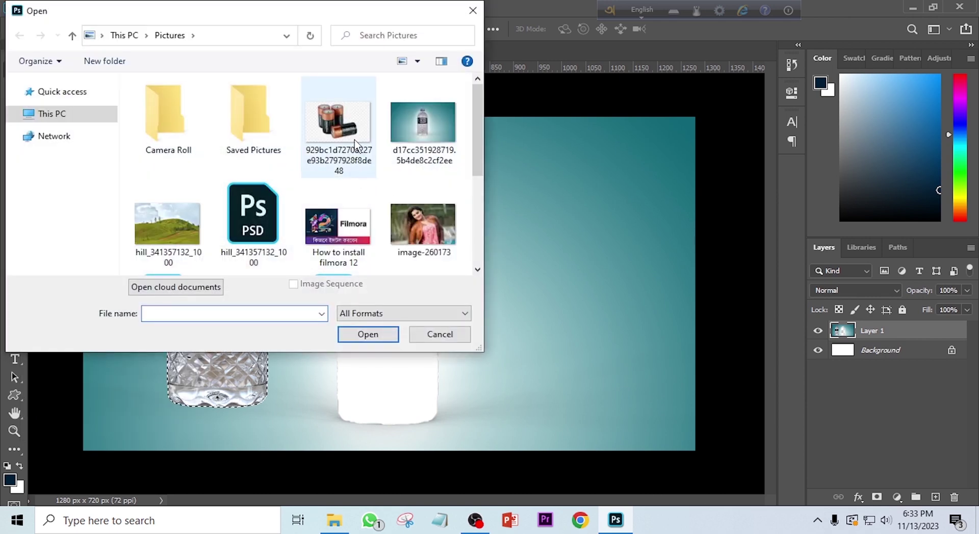
pyautogui.click(355, 145)
pyautogui.click(391, 334)
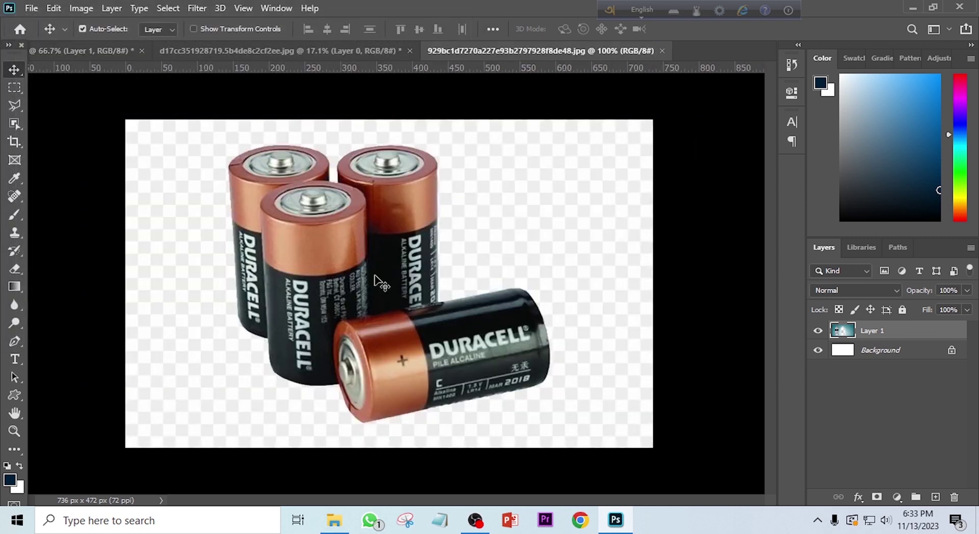
# Step: Try moving the locked battery Background, then unlock it and shift the layer slightly up and left within its canvas
pyautogui.moveTo(392, 280); pyautogui.dragTo(352, 239)
pyautogui.click(608, 236)
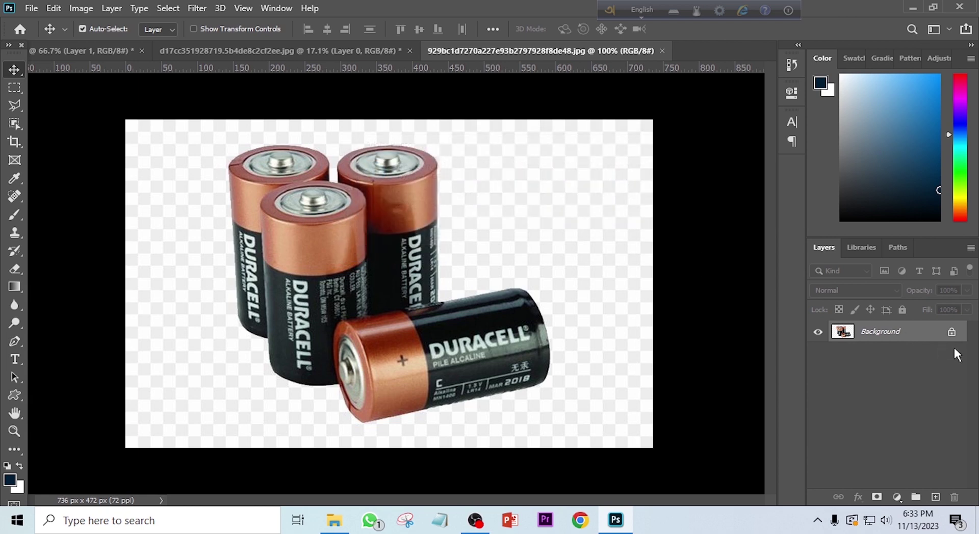
pyautogui.click(952, 333)
pyautogui.moveTo(382, 214)
pyautogui.mouseDown()
pyautogui.moveTo(351, 237)
pyautogui.moveTo(371, 244)
pyautogui.moveTo(388, 212)
pyautogui.mouseUp()
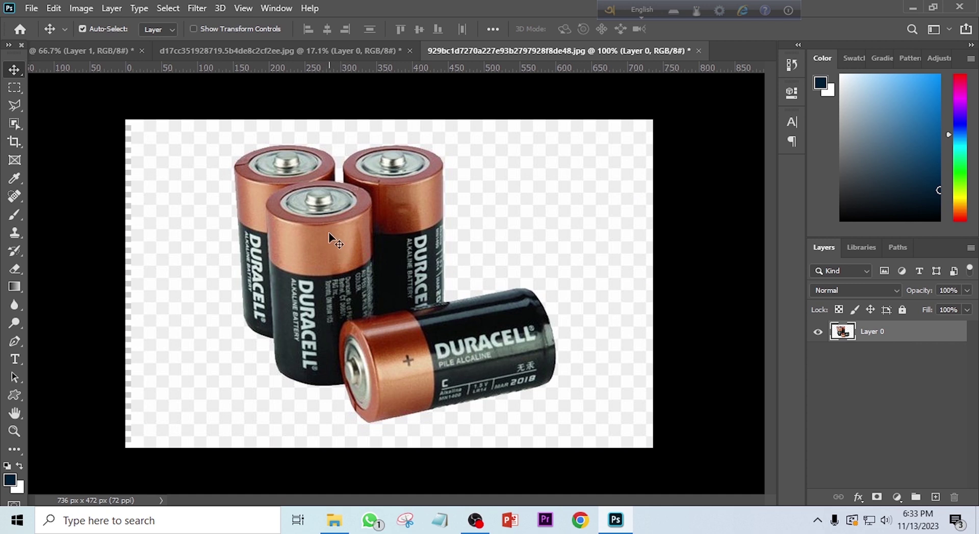
pyautogui.moveTo(329, 231); pyautogui.dragTo(310, 222)
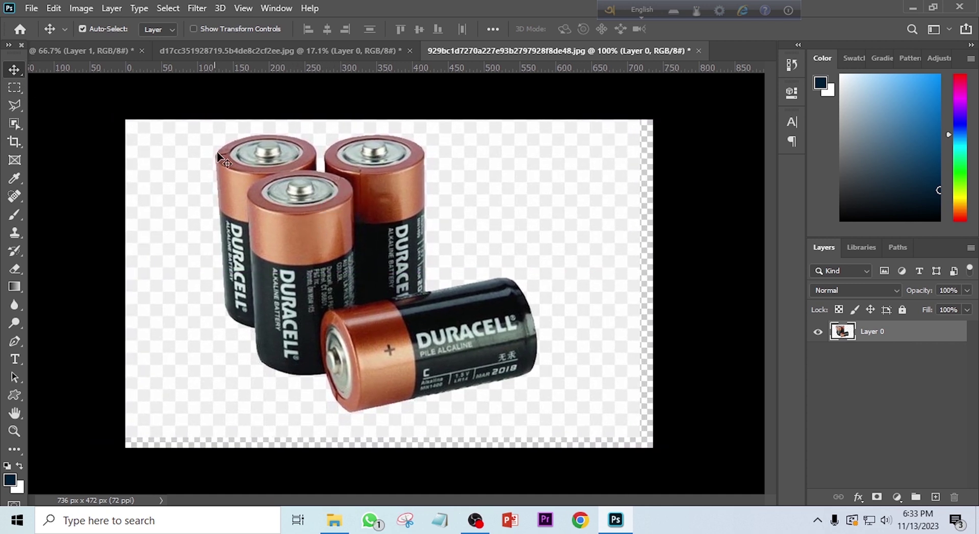
# Step: Move the battery layer from its own document into the 1280 x 720 px bottle document
pyautogui.moveTo(313, 216); pyautogui.dragTo(120, 64)
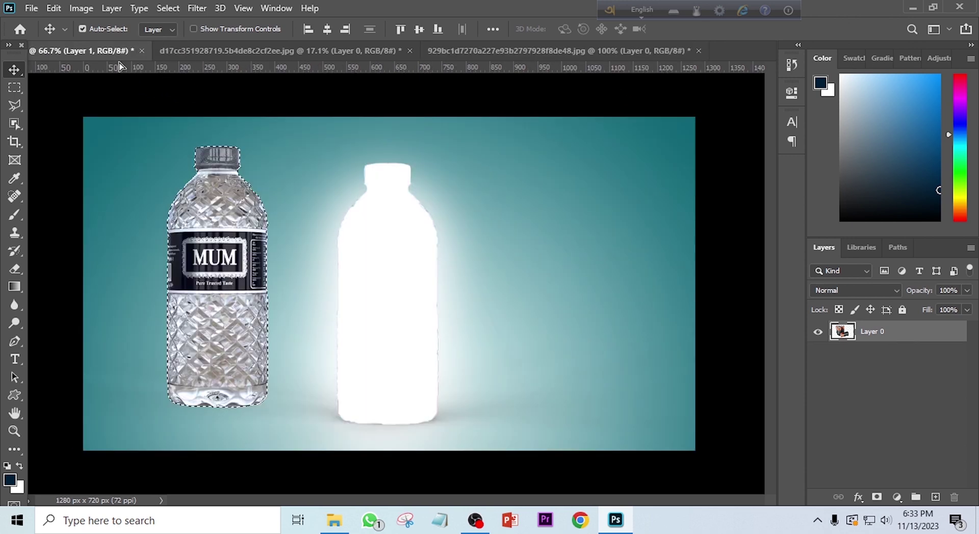
pyautogui.moveTo(311, 198); pyautogui.dragTo(476, 247)
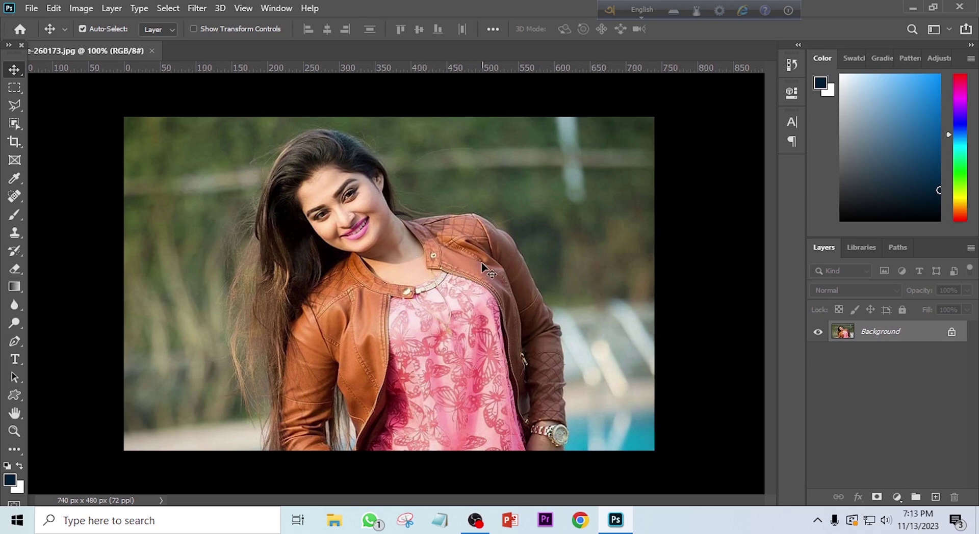
# Step: Unlock the Background layer of the woman's portrait photo so it becomes a regular layer
pyautogui.click(950, 334)
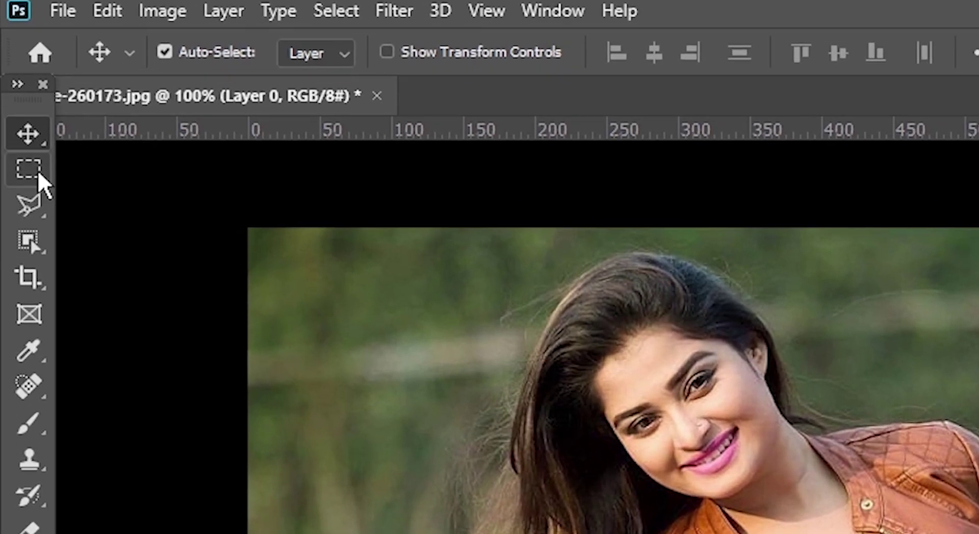
pyautogui.click(26, 166)
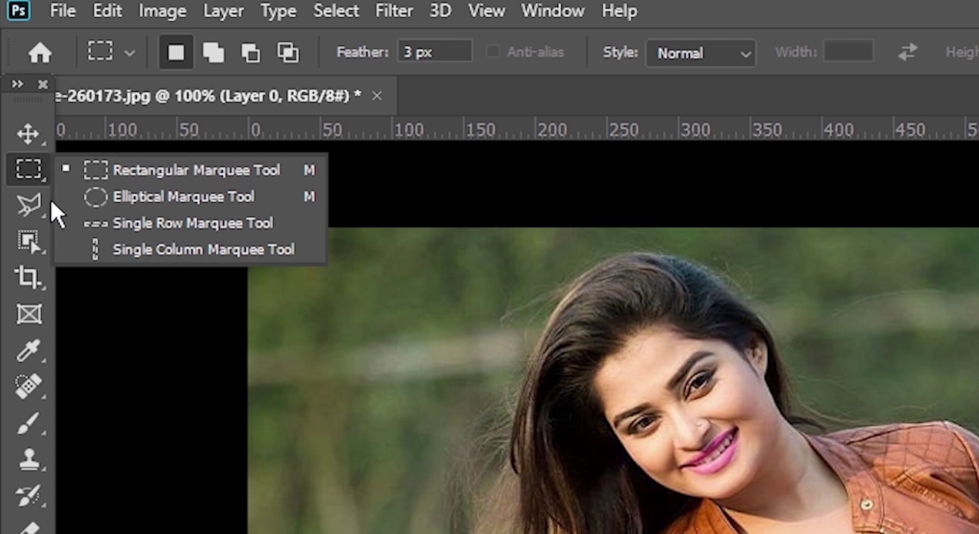
pyautogui.click(31, 204)
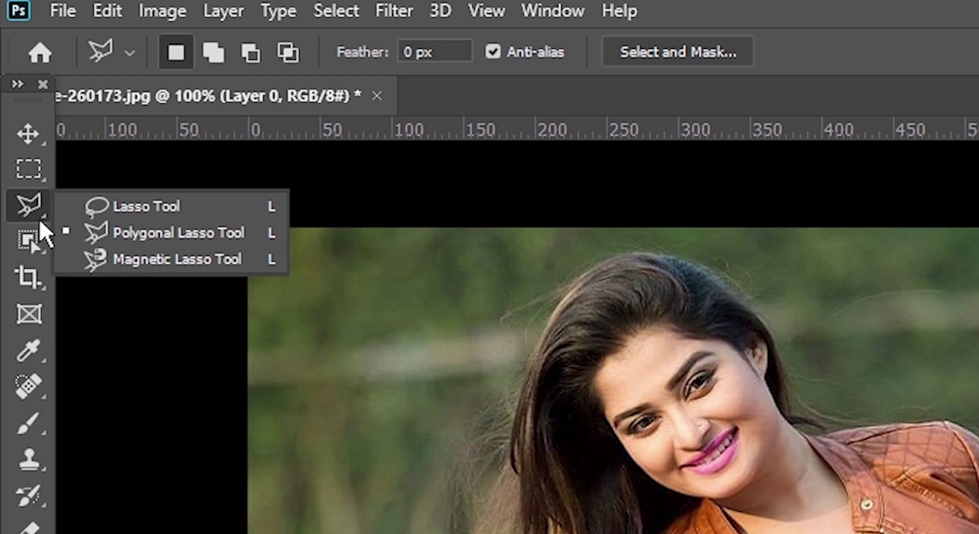
pyautogui.click(27, 240)
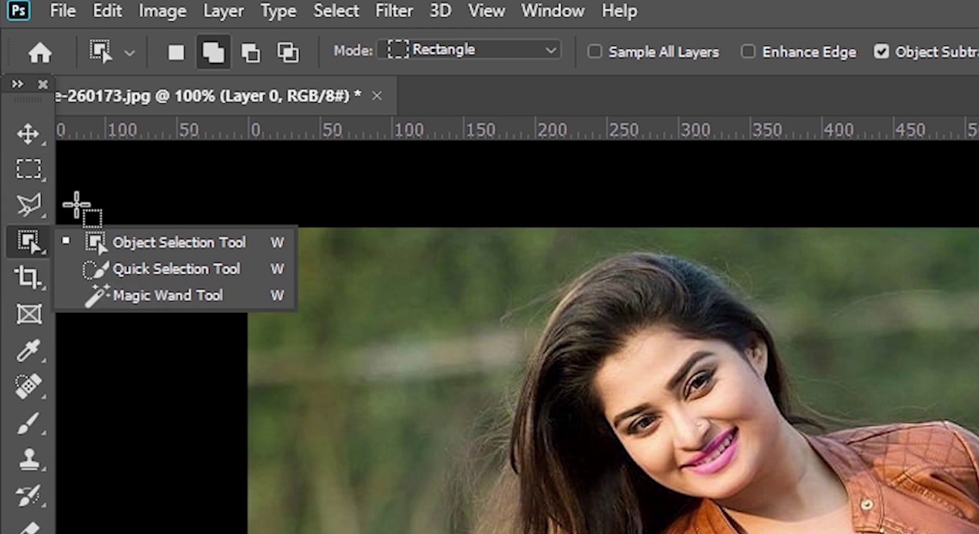
# Step: Try selecting the woman's head and shoulders with the Rectangular Marquee tool and moving that area to the right
pyautogui.click(33, 168)
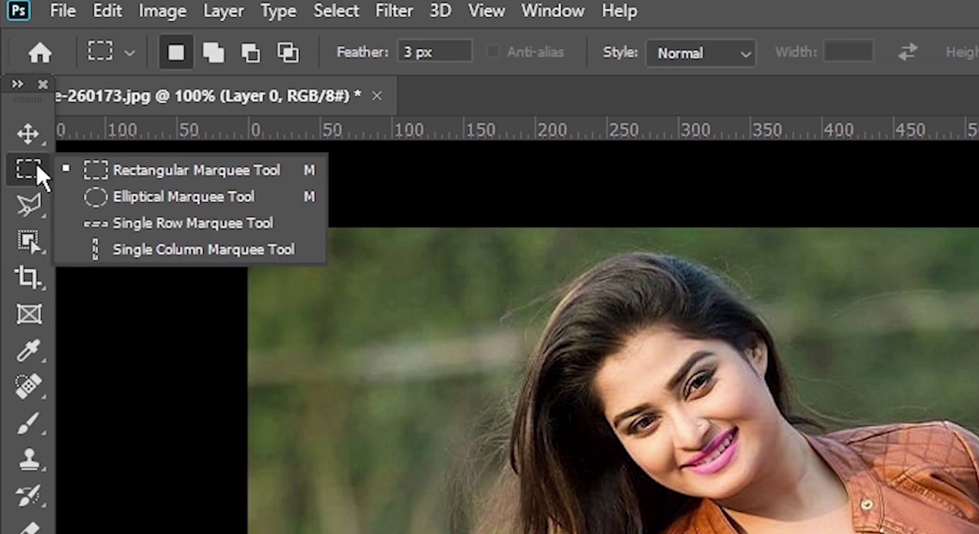
pyautogui.click(186, 170)
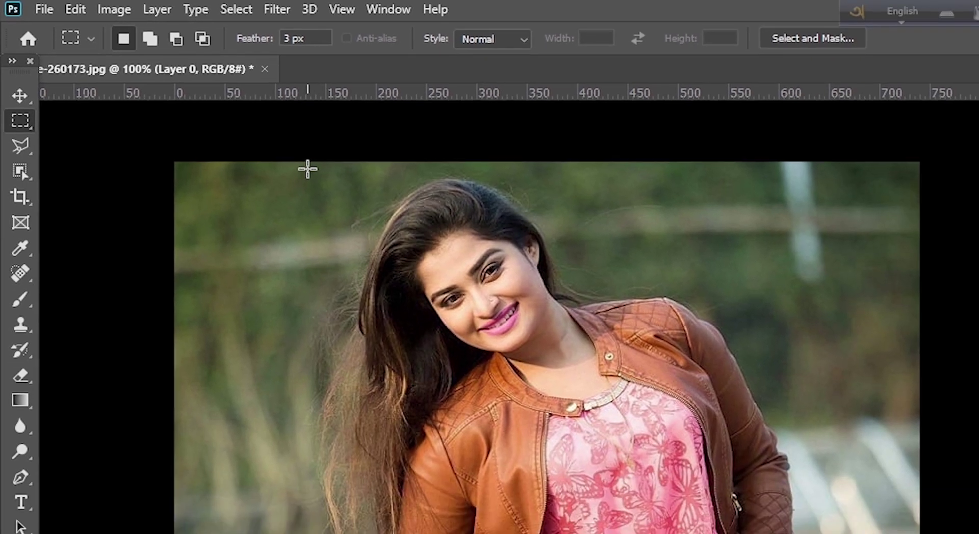
pyautogui.moveTo(308, 169); pyautogui.dragTo(451, 352)
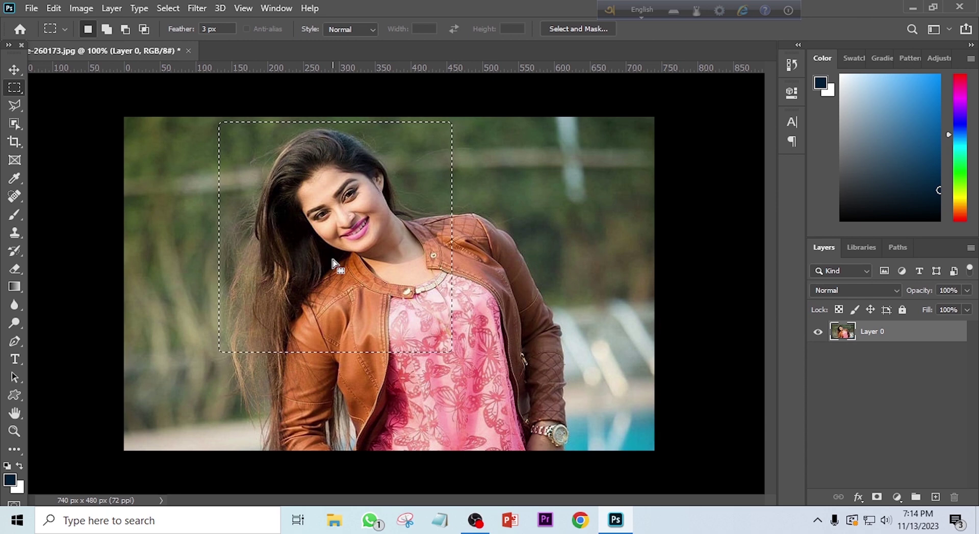
pyautogui.click(15, 72)
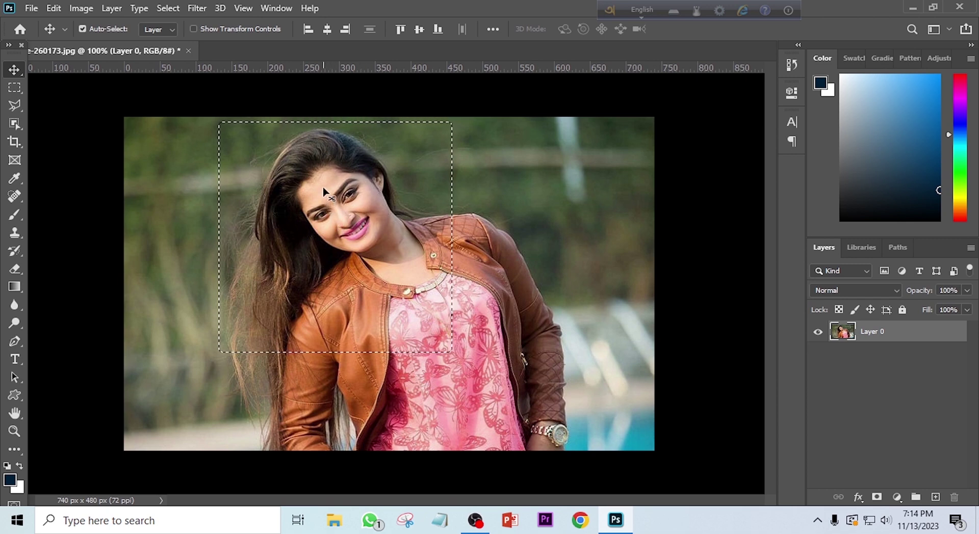
pyautogui.moveTo(328, 198); pyautogui.dragTo(375, 199)
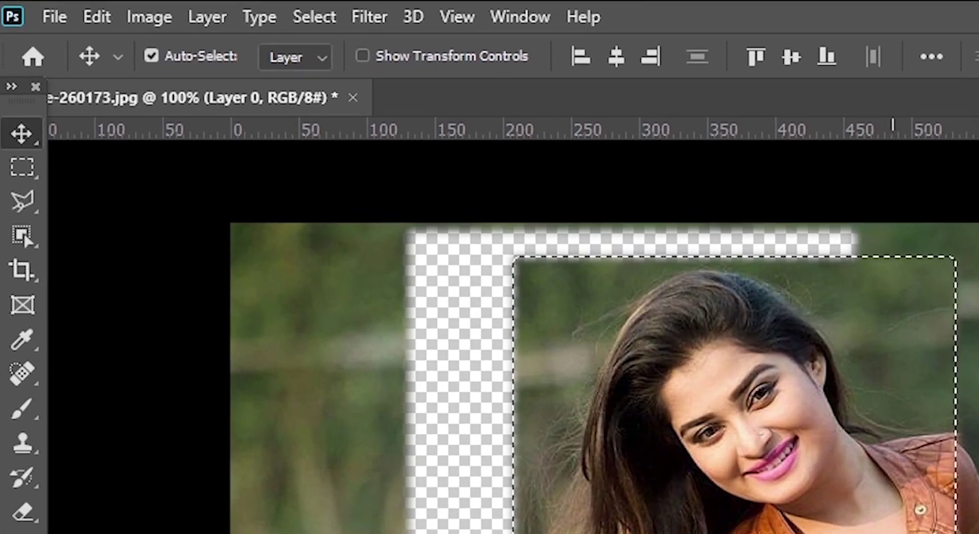
# Step: Select the woman's head and shoulders with the Elliptical Marquee tool and move that area to the photo's right side
pyautogui.click(14, 87)
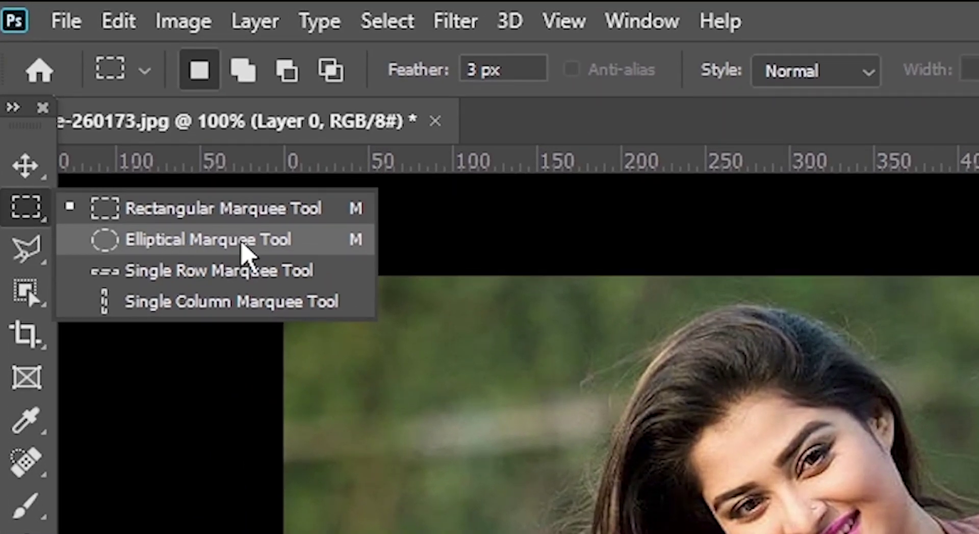
pyautogui.click(183, 248)
pyautogui.moveTo(601, 305); pyautogui.dragTo(961, 533)
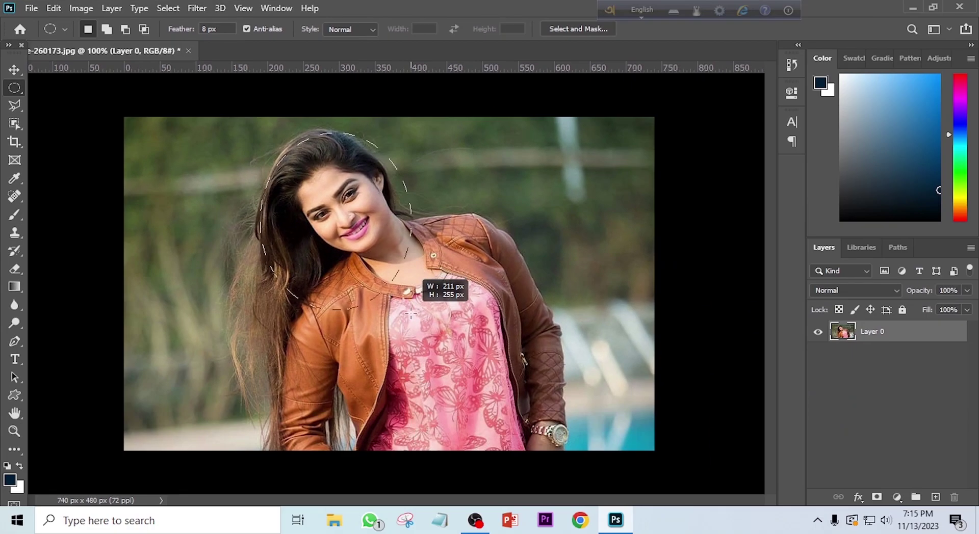
pyautogui.moveTo(410, 313); pyautogui.dragTo(411, 313)
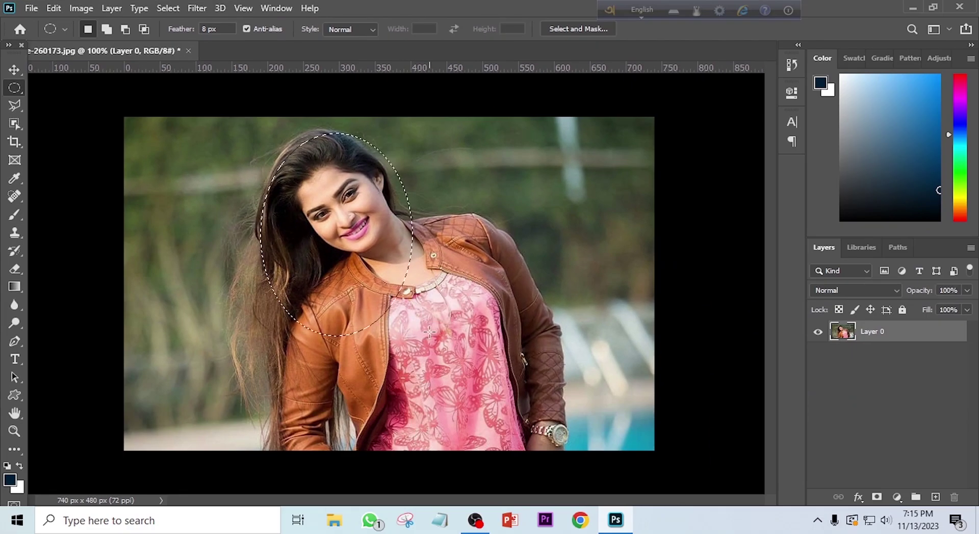
pyautogui.click(15, 71)
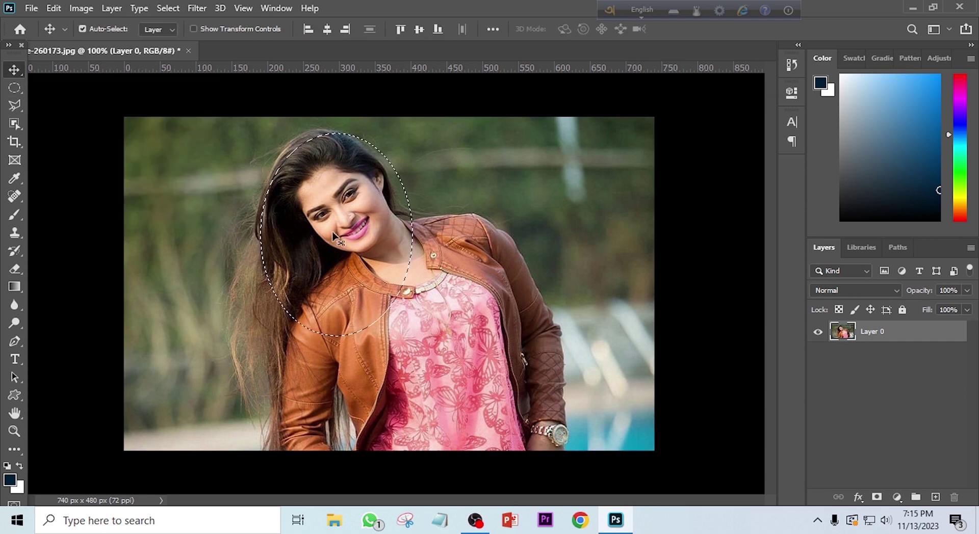
pyautogui.moveTo(327, 231); pyautogui.dragTo(527, 285)
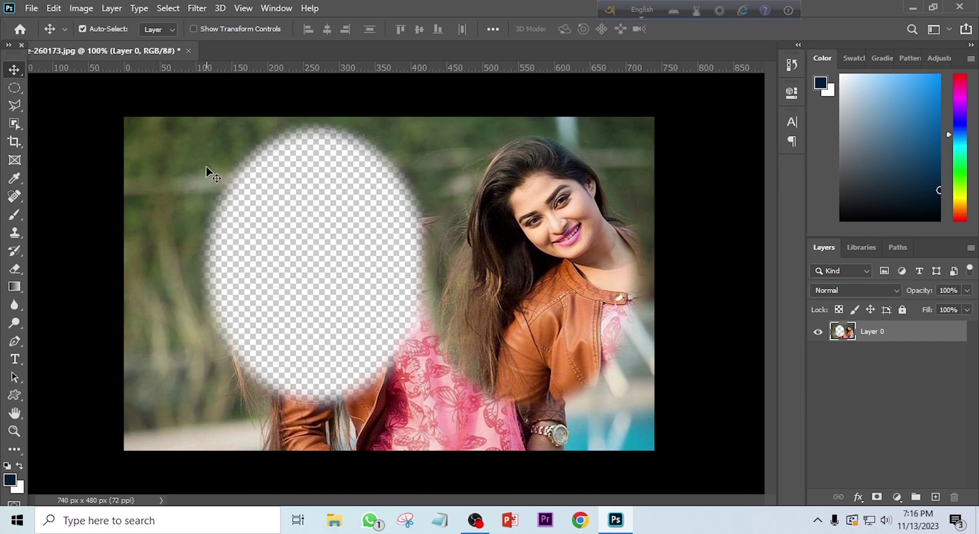